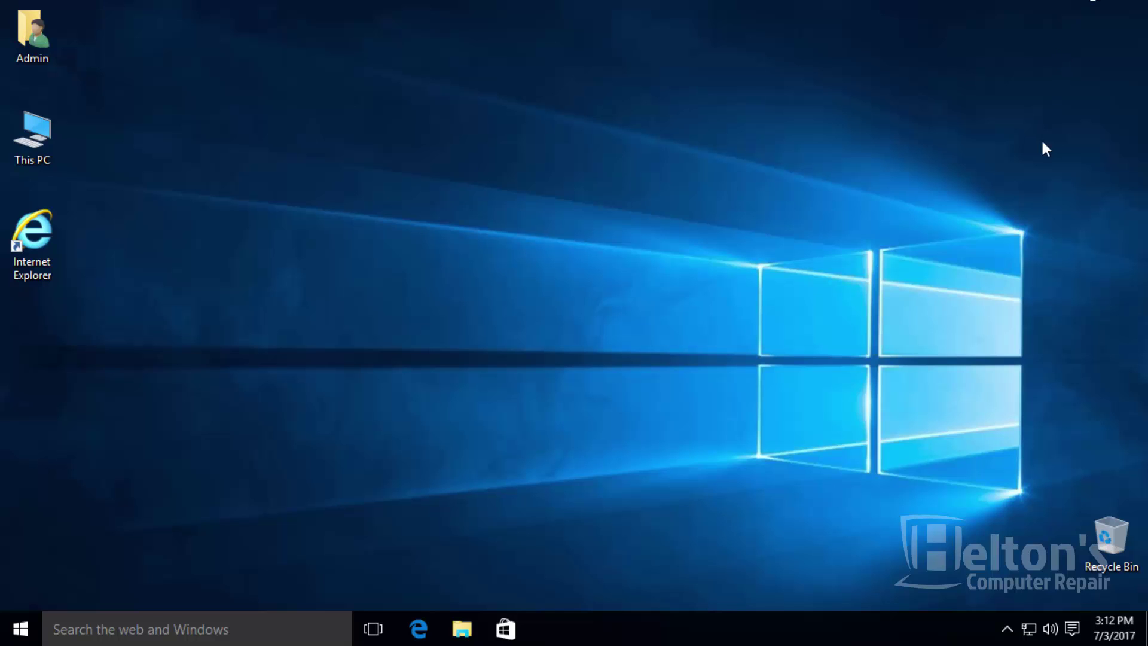
- Check the Action Center panel, then search for regedit and launch it
left_click(1073, 630)
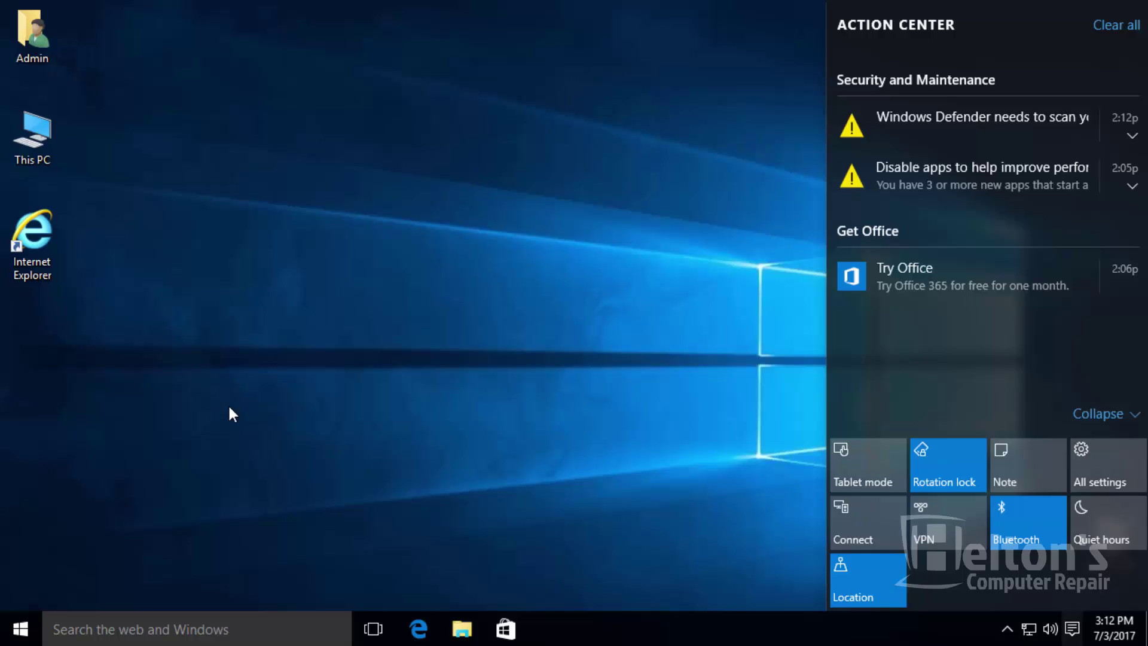
left_click(230, 413)
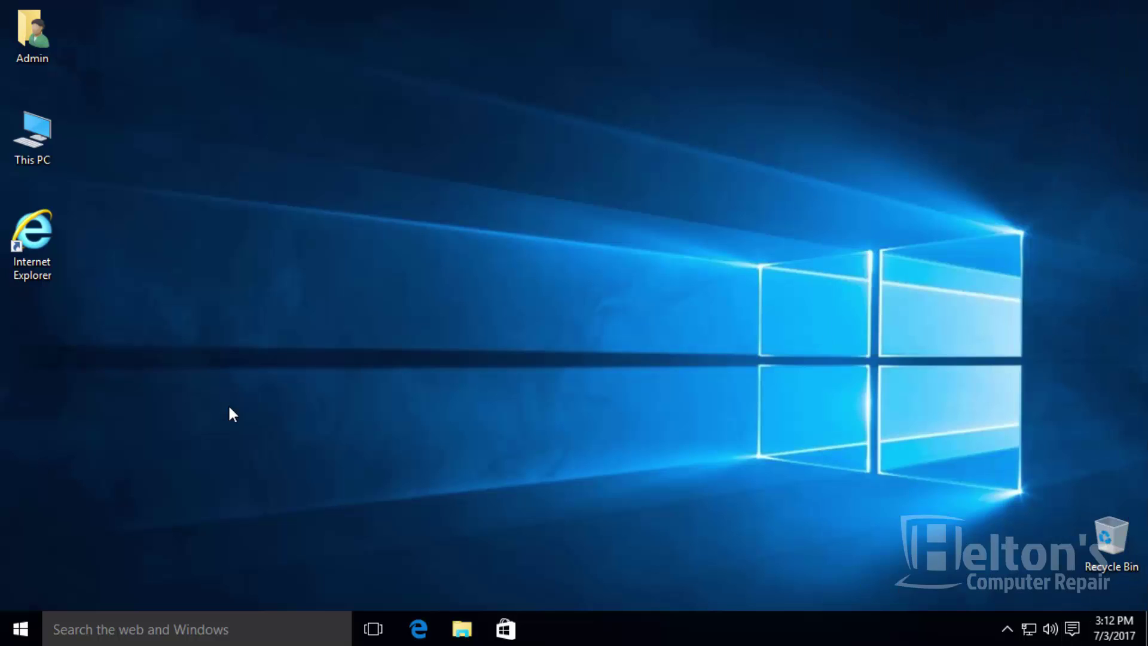
left_click(22, 631)
type("reged")
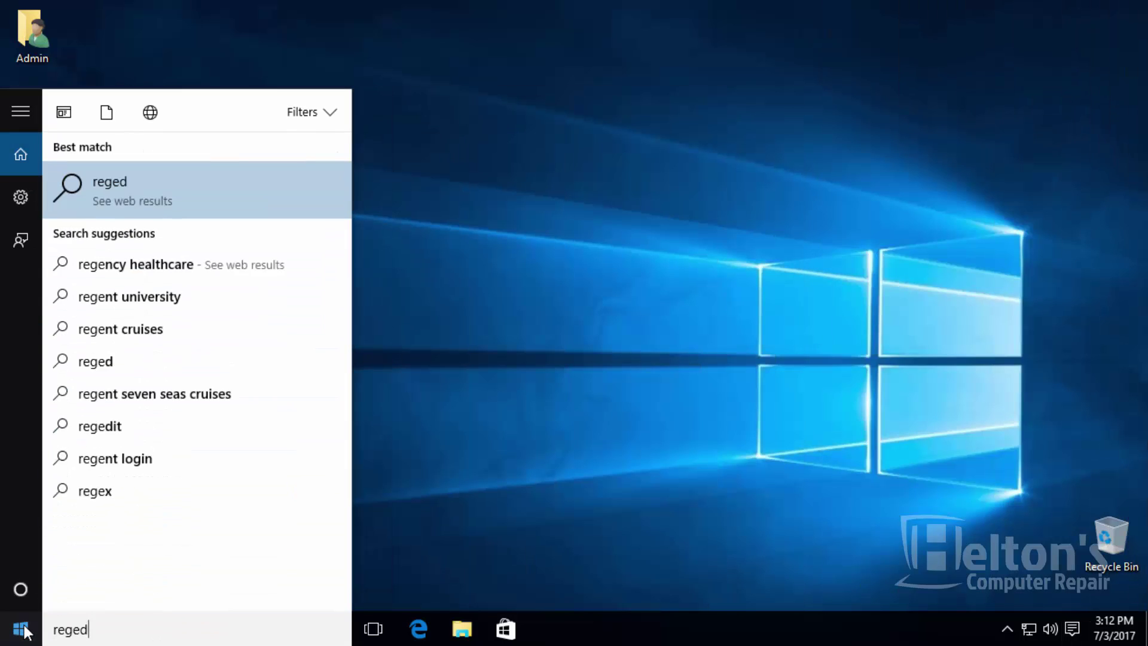
type("it")
key("Return")
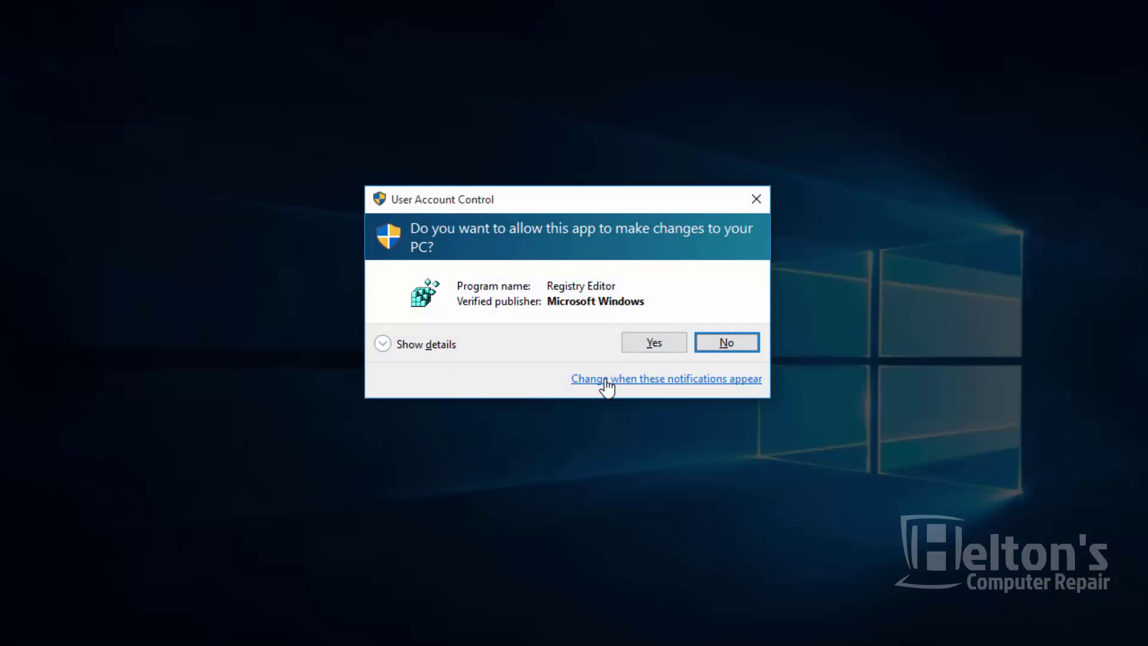
- Approve the UAC prompt and expand HKEY_CURRENT_USER\SOFTWARE\Policies\Microsoft\Windows in the tree
left_click(672, 346)
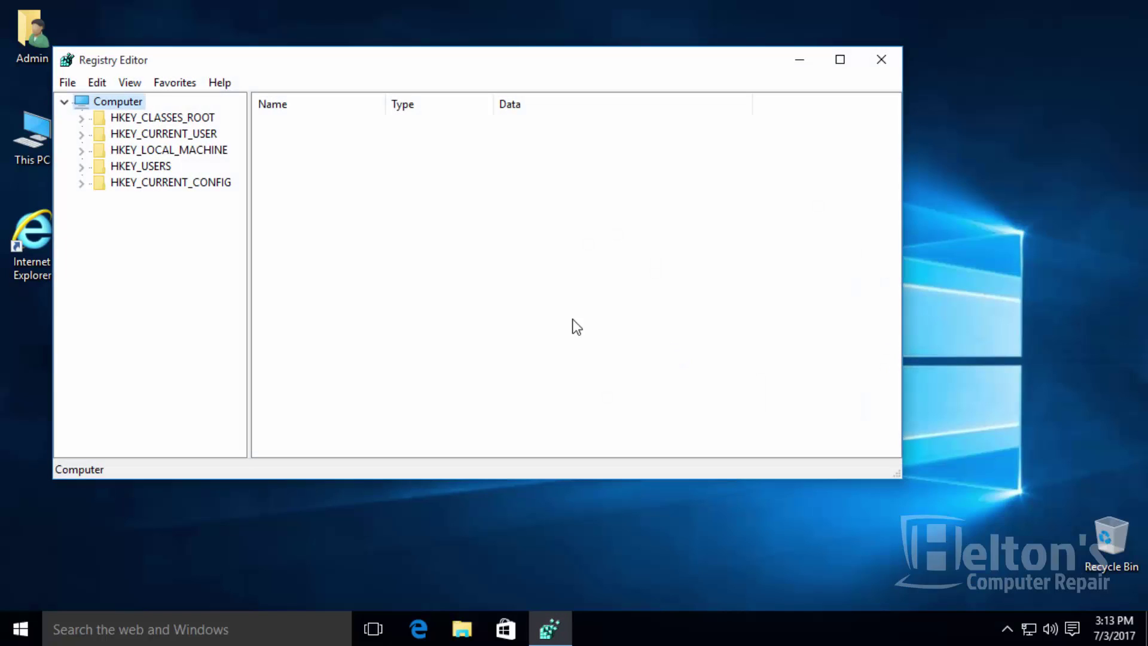
double_click(163, 134)
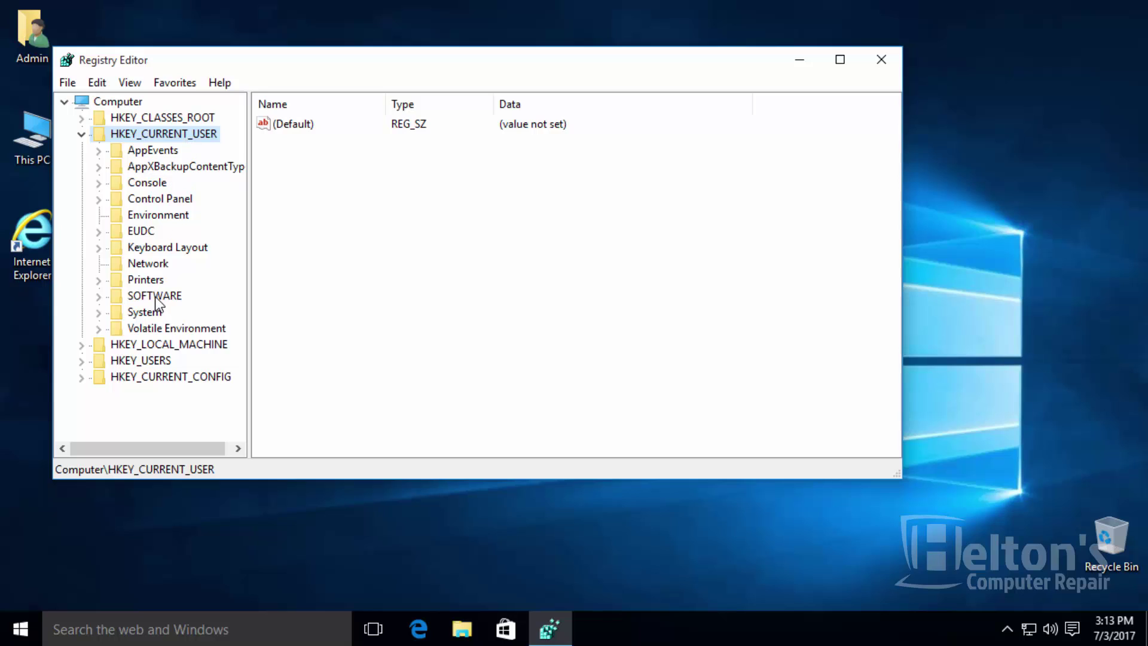
double_click(155, 297)
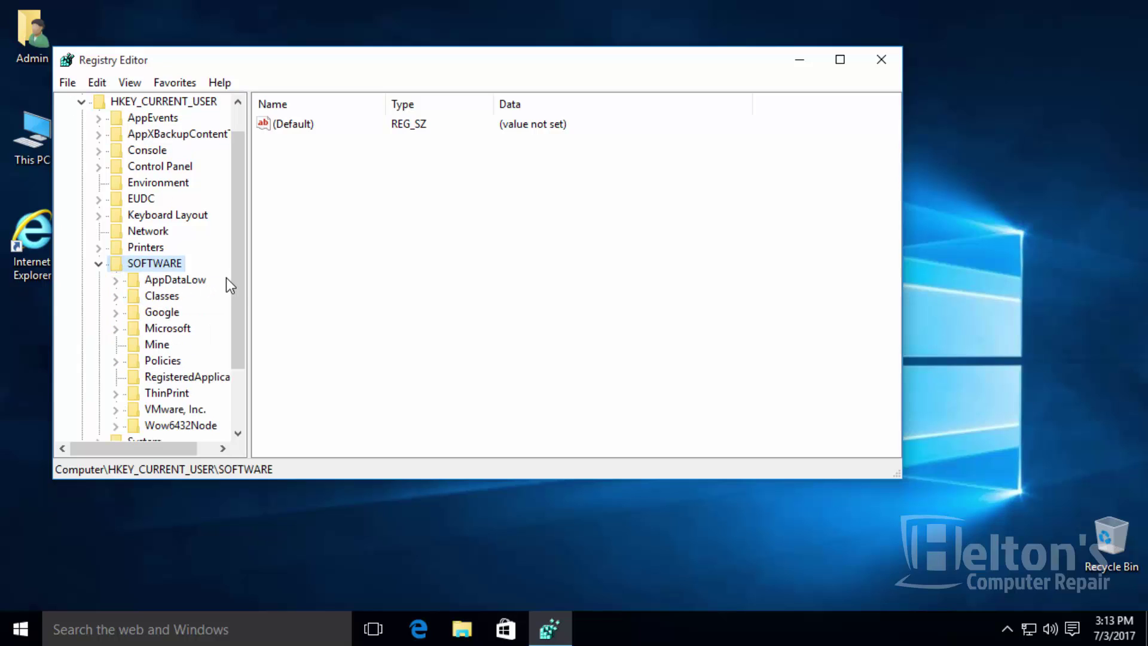
left_click_drag(235, 282, 236, 341)
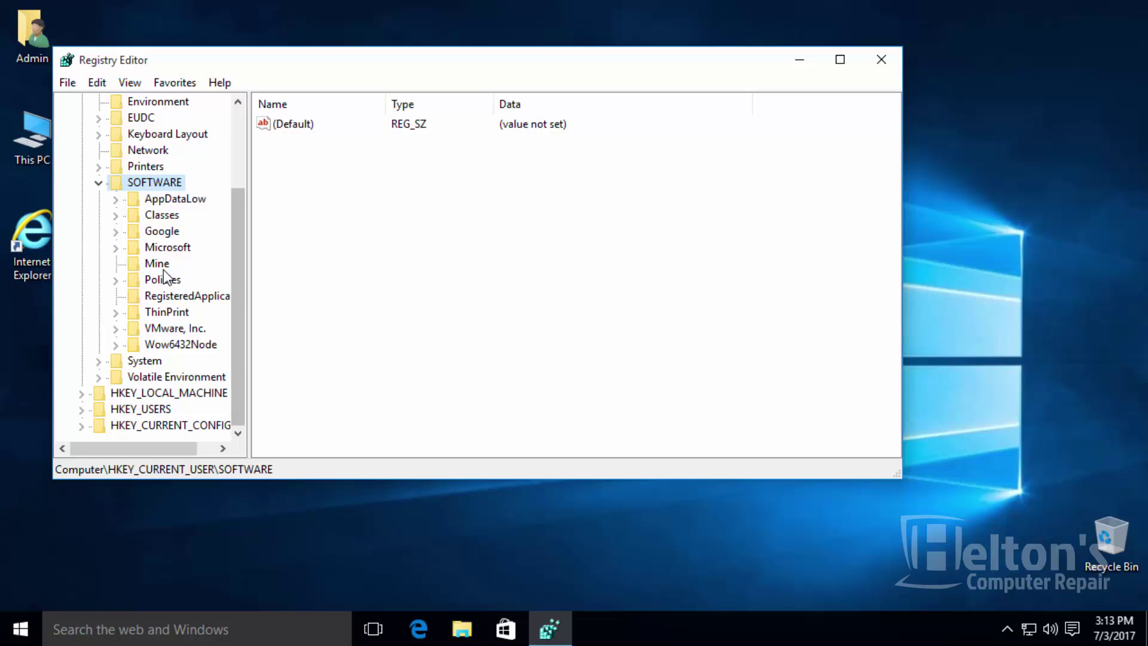
double_click(163, 280)
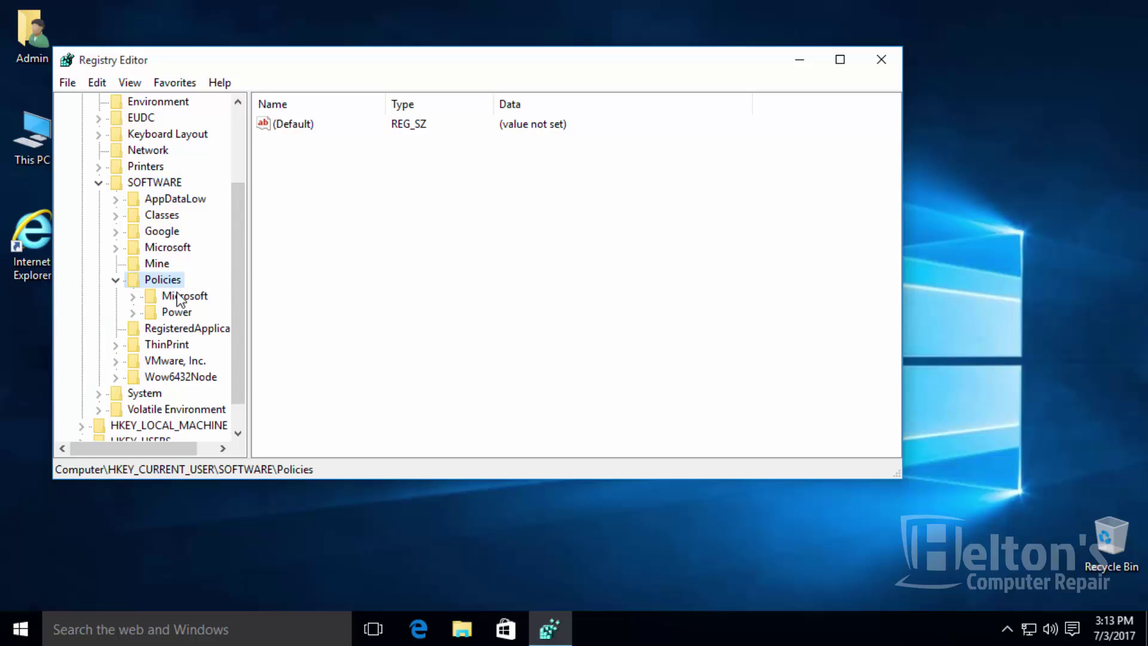
double_click(184, 297)
double_click(199, 329)
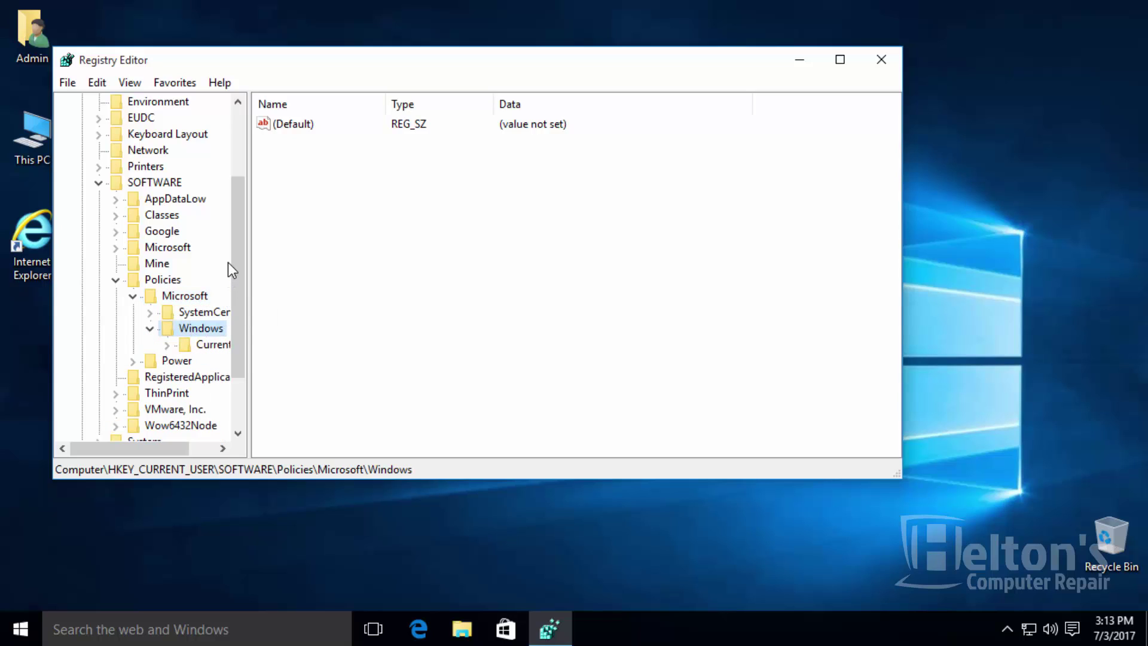
scroll(239, 294, "down", 1)
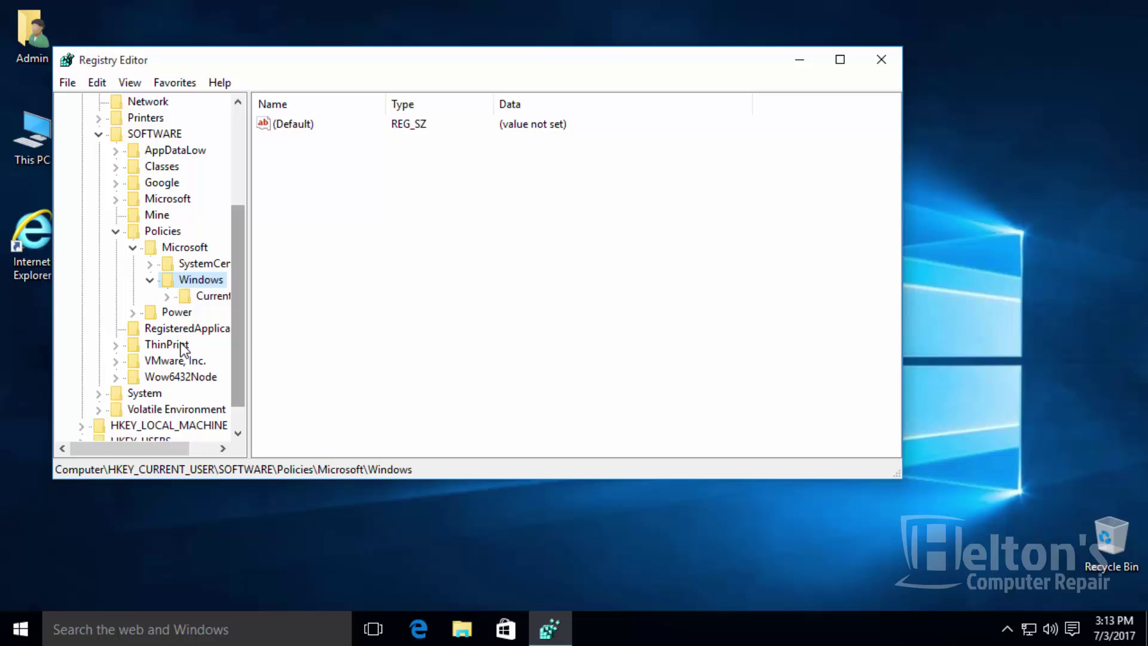
left_click_drag(151, 448, 191, 449)
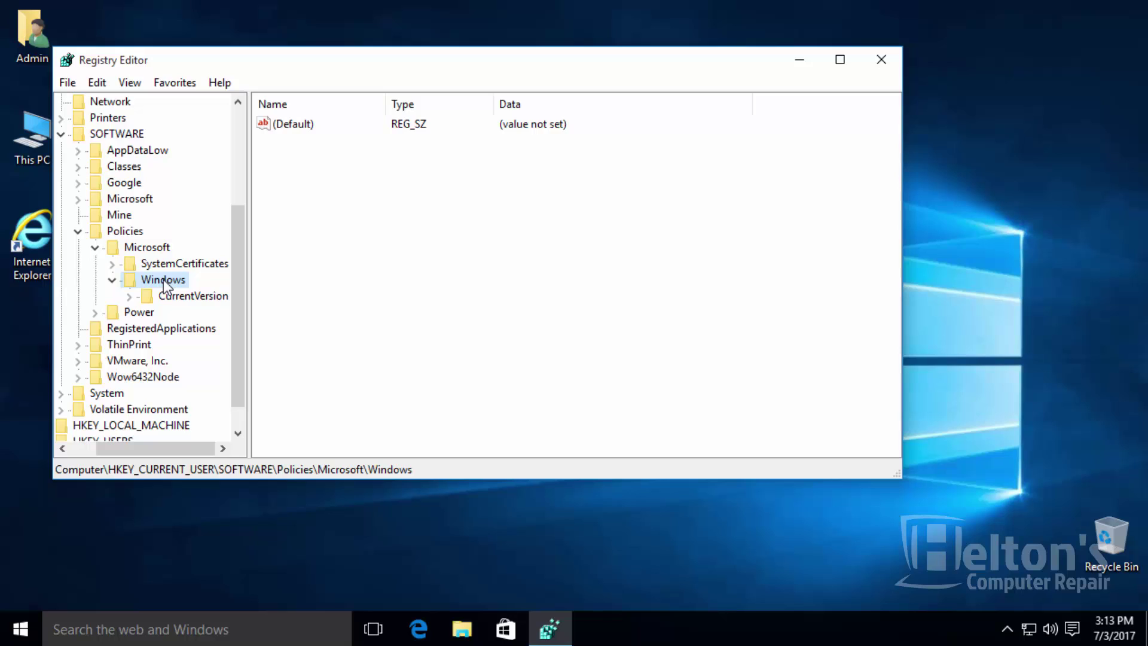
- Create a new key named Explorer under the Policies\Microsoft\Windows key
right_click(142, 281)
mouse_move(207, 312)
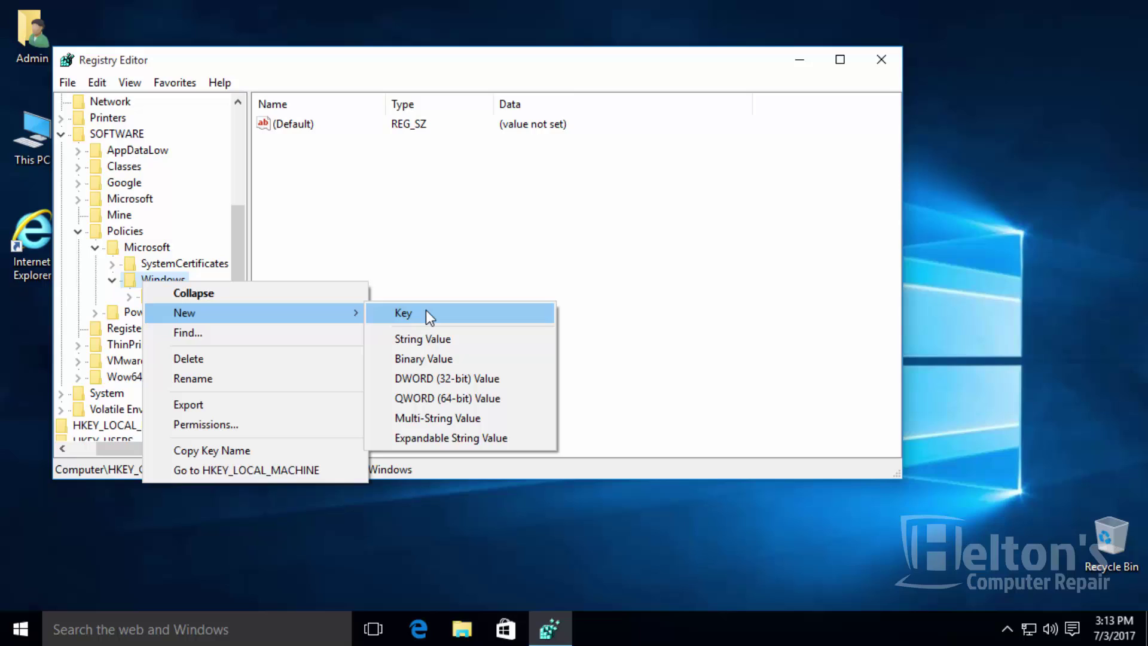
left_click(427, 310)
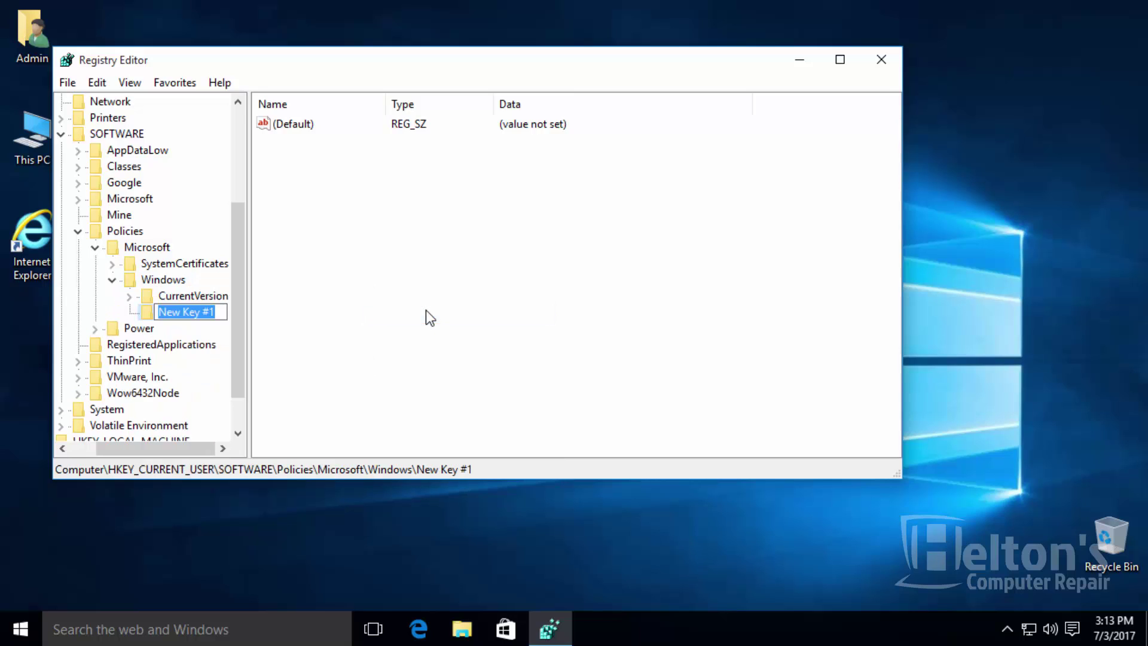
type("Explorer")
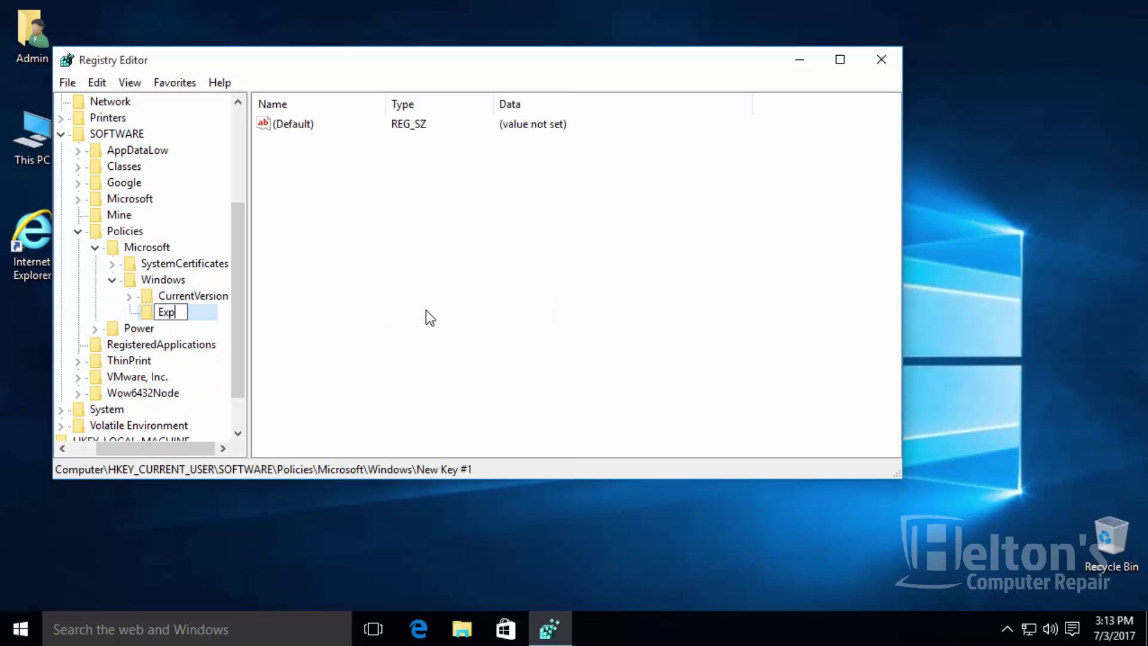
key("Return")
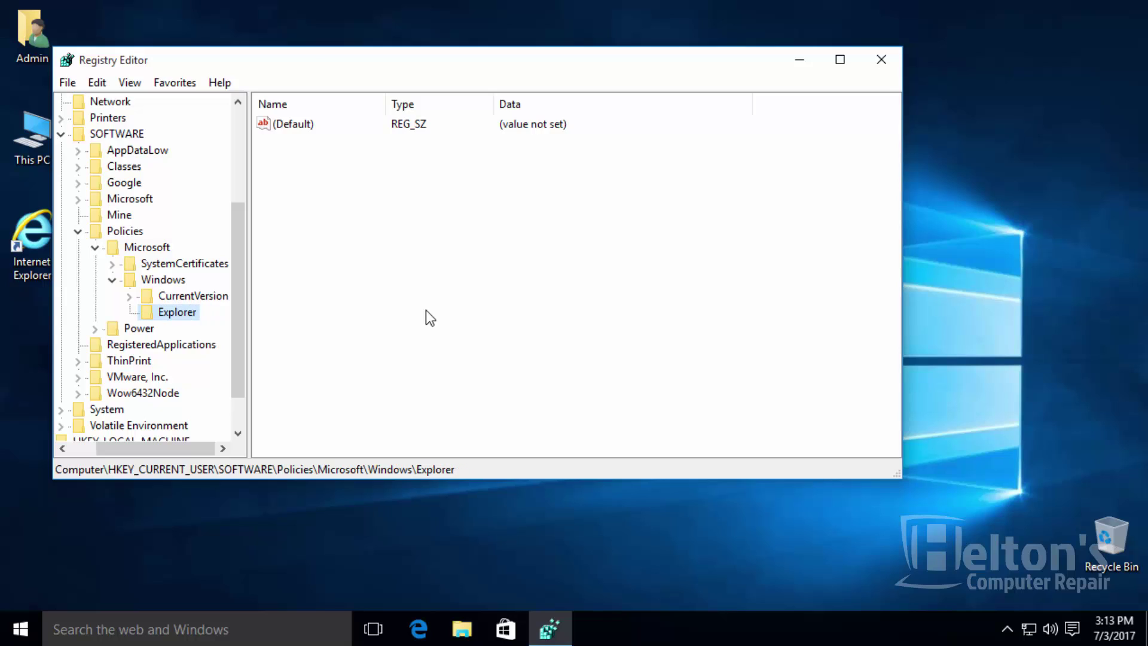
left_click(427, 309)
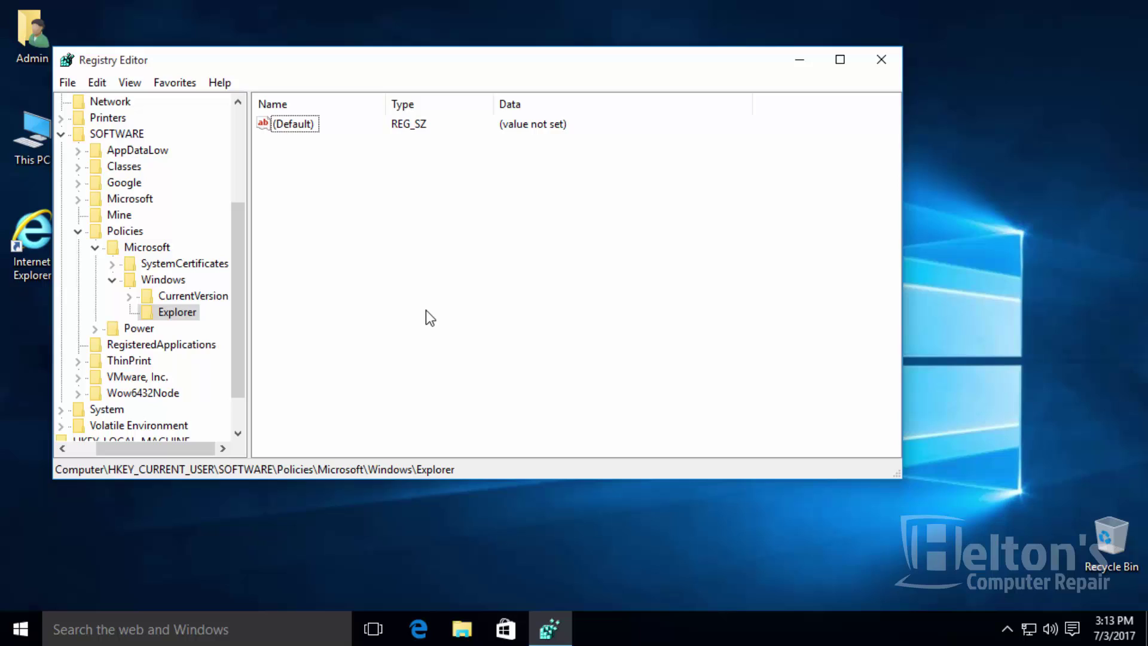
- Add a DWORD (32-bit) value named DisableNotificationCenter to the Explorer key
right_click(426, 309)
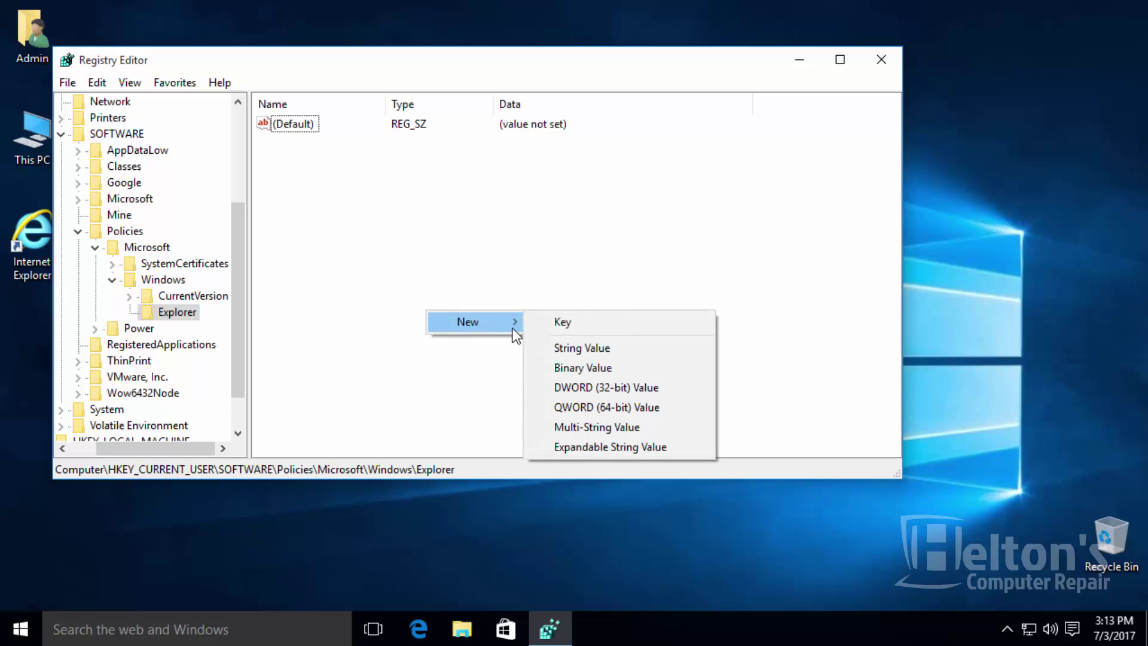
left_click(571, 387)
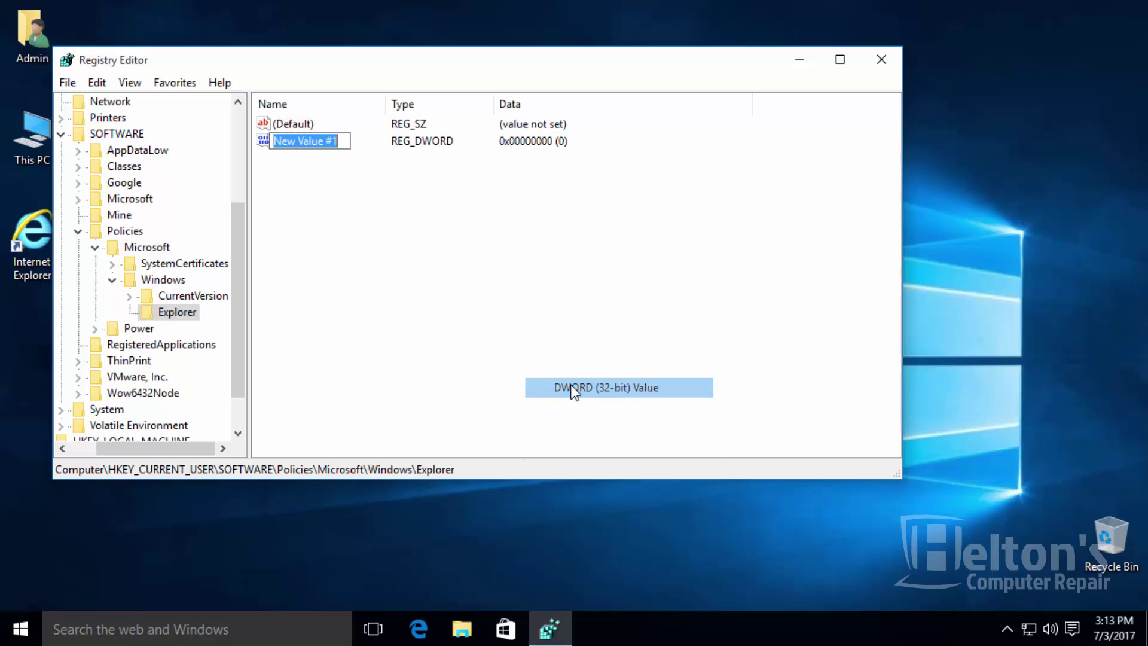
type("Disabl")
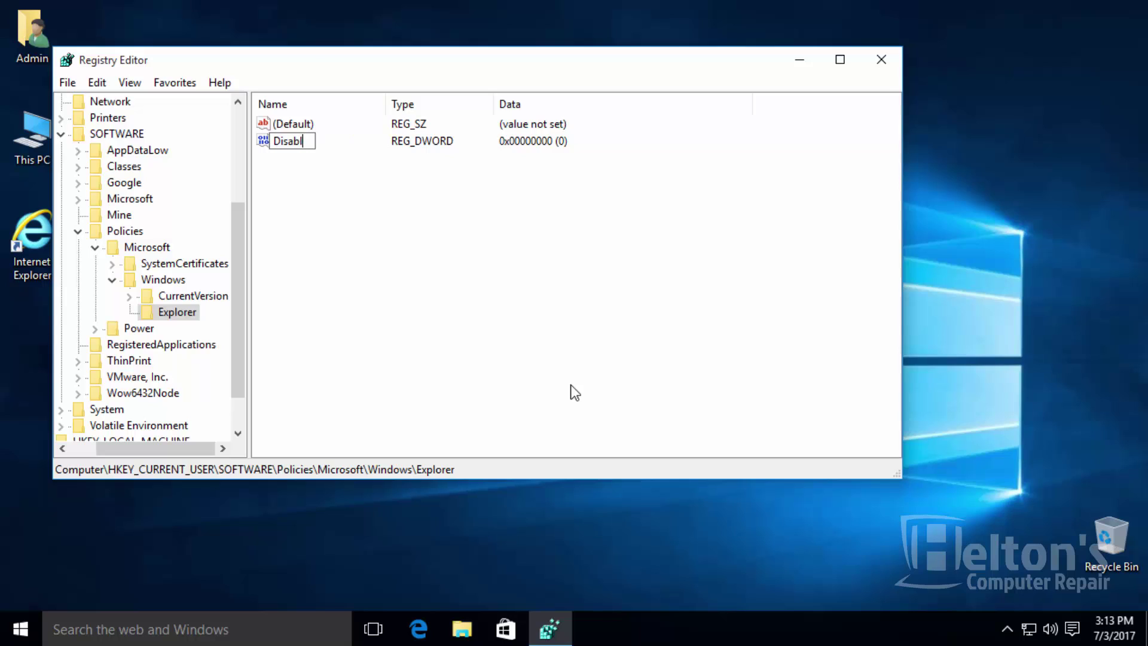
type("eNot")
type("ifia")
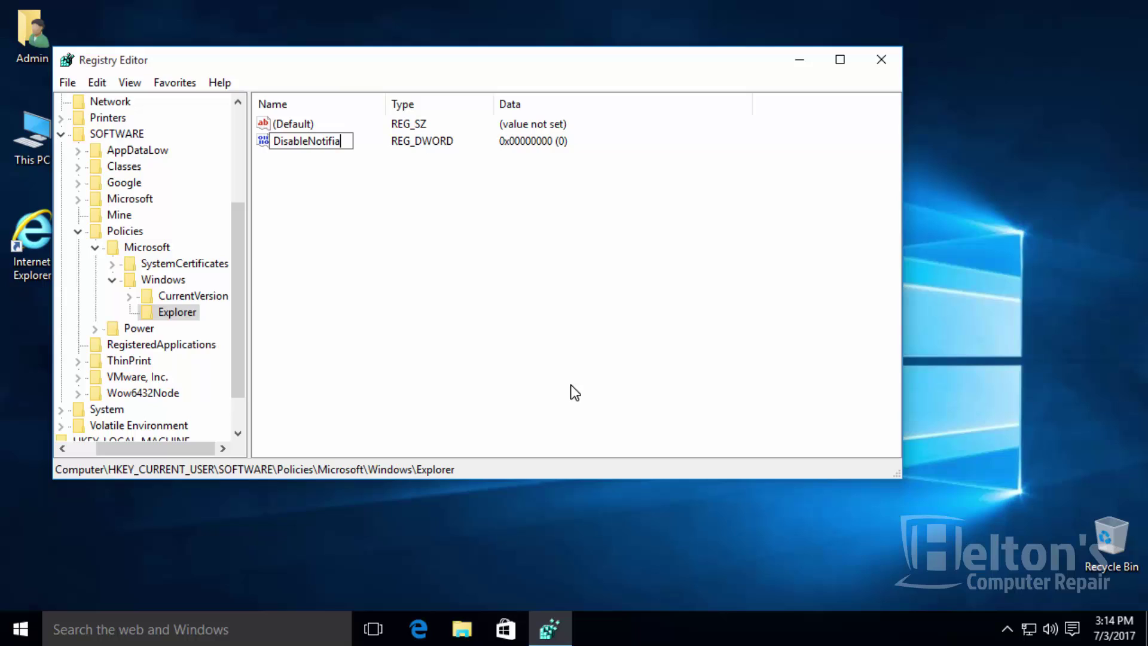
key("BackSpace")
type("cation")
type("Center")
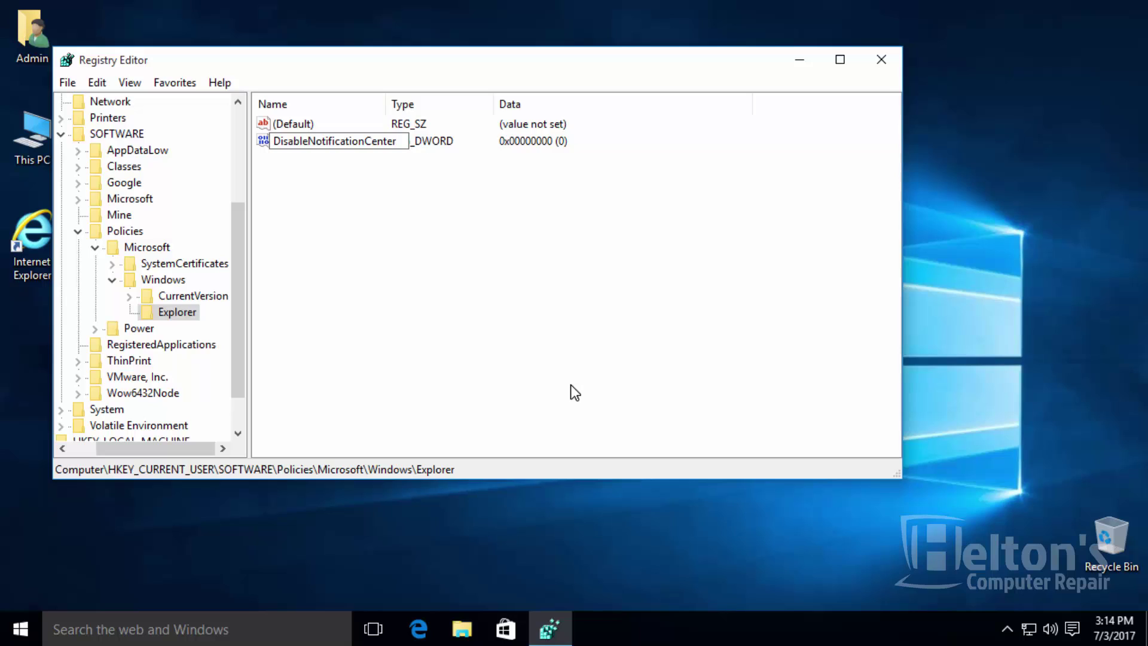
key("Return")
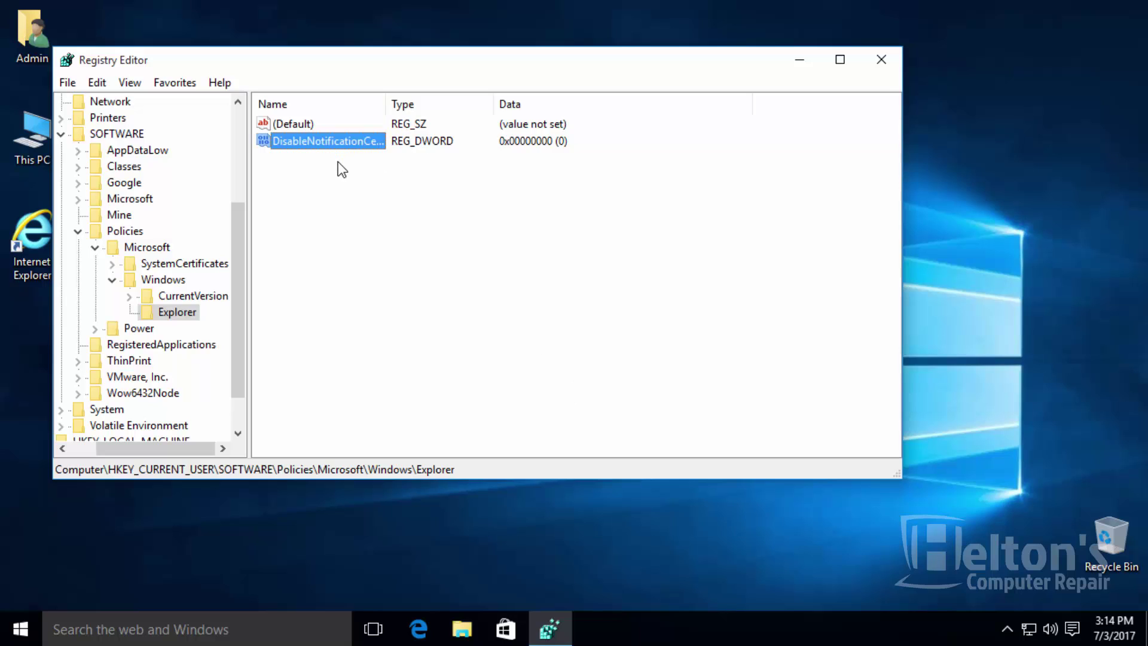
- Set DisableNotificationCenter's value data to 1, then close Registry Editor
double_click(317, 140)
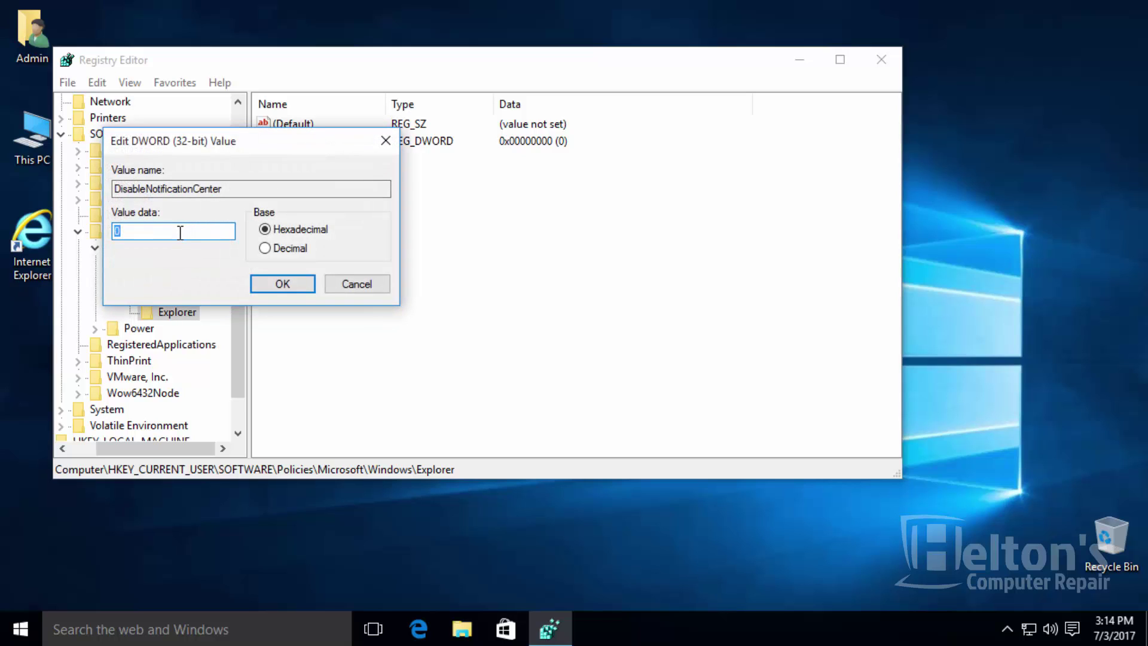
type("1")
left_click(282, 284)
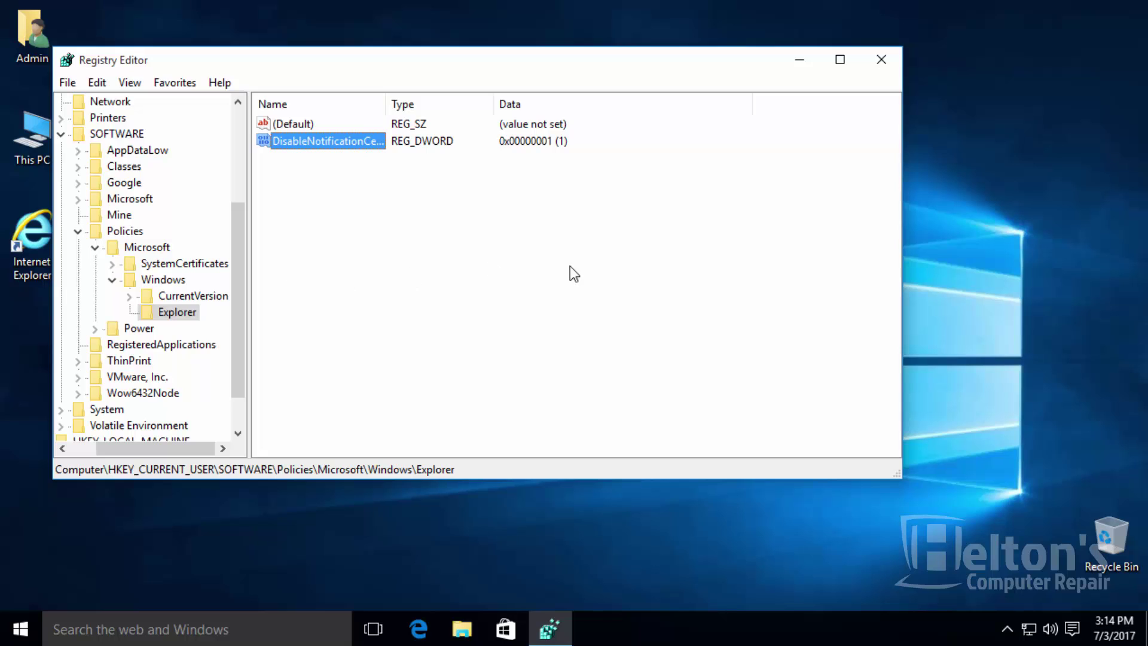
left_click(883, 61)
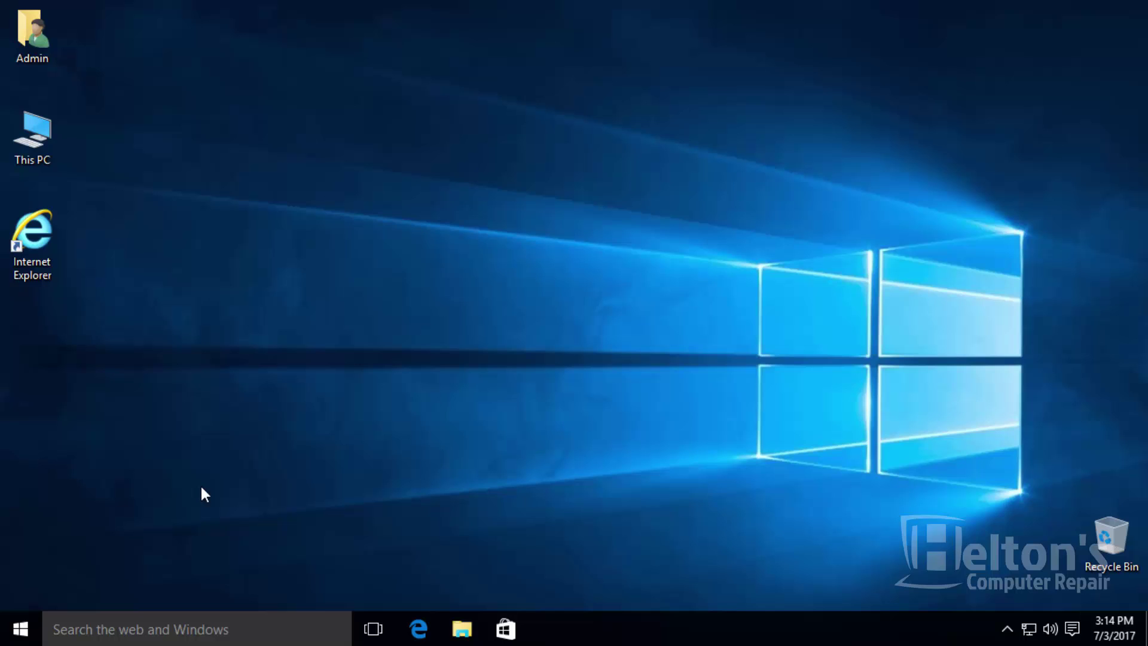
- Restart the PC to apply the change, then search for regedit to relaunch it
left_click(19, 633)
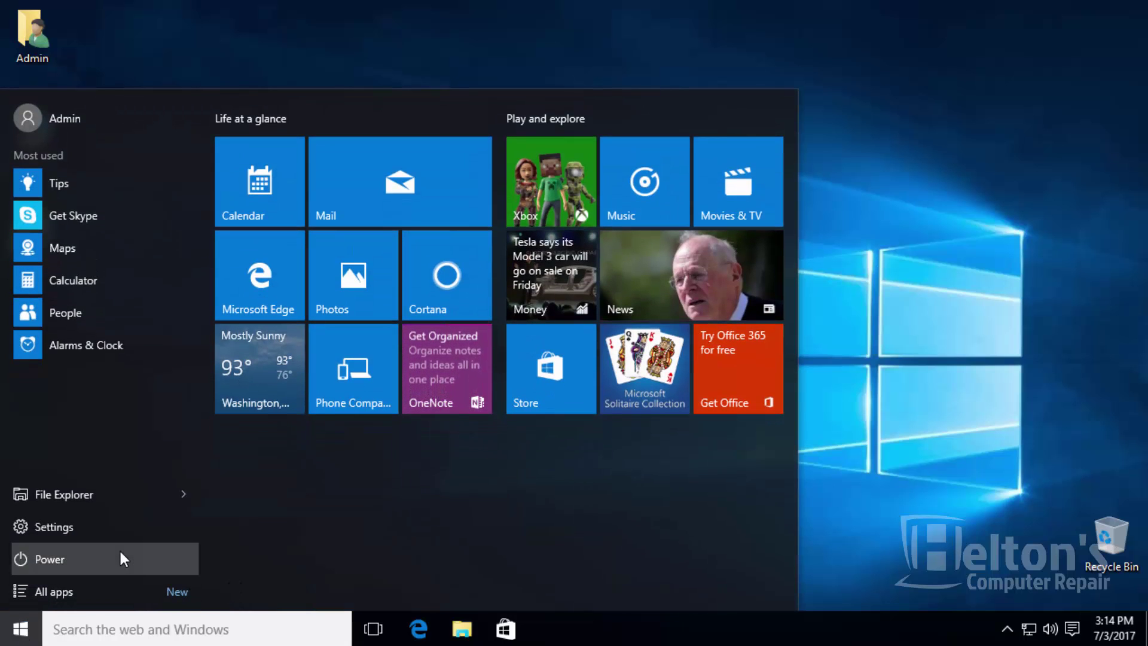
left_click(50, 559)
left_click(121, 523)
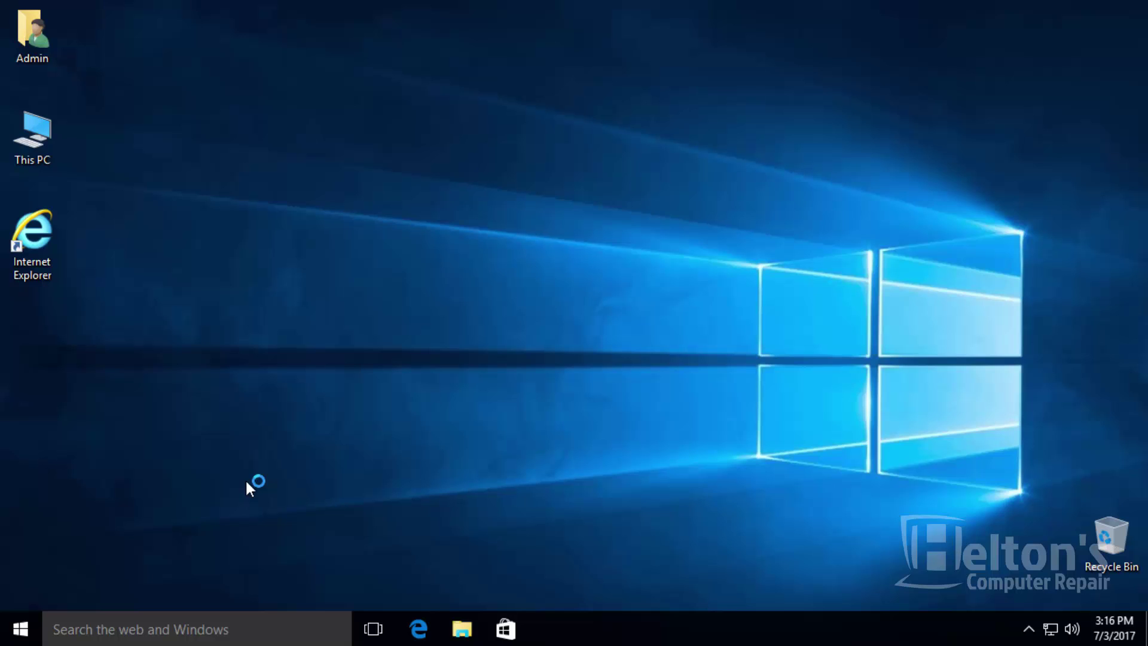
left_click(20, 629)
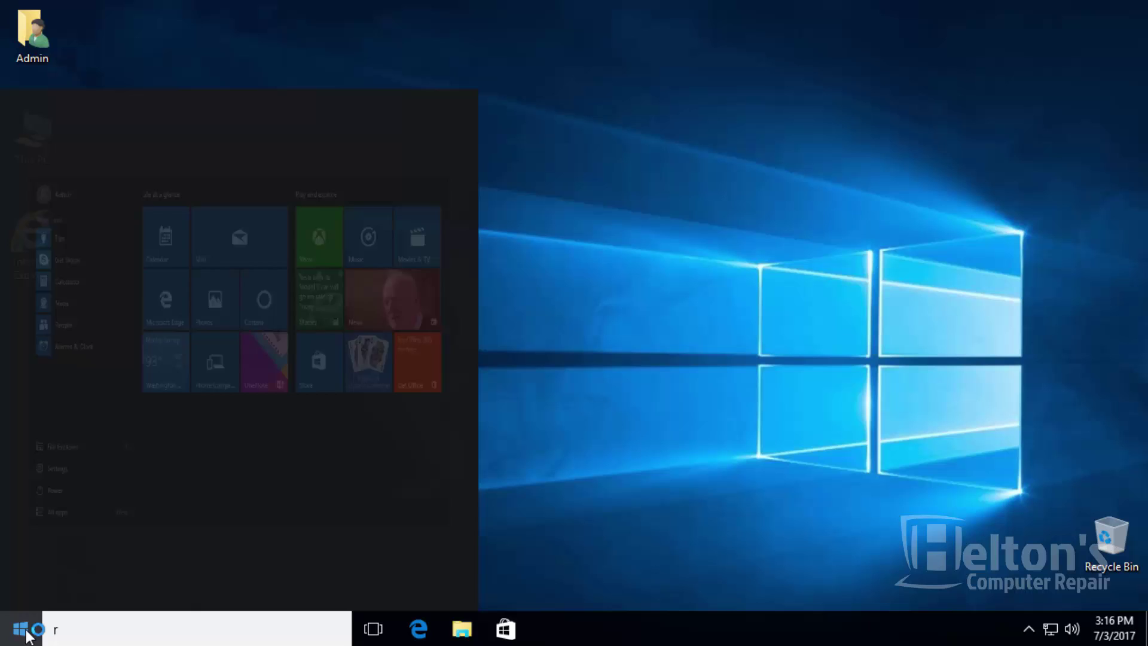
type("regedi")
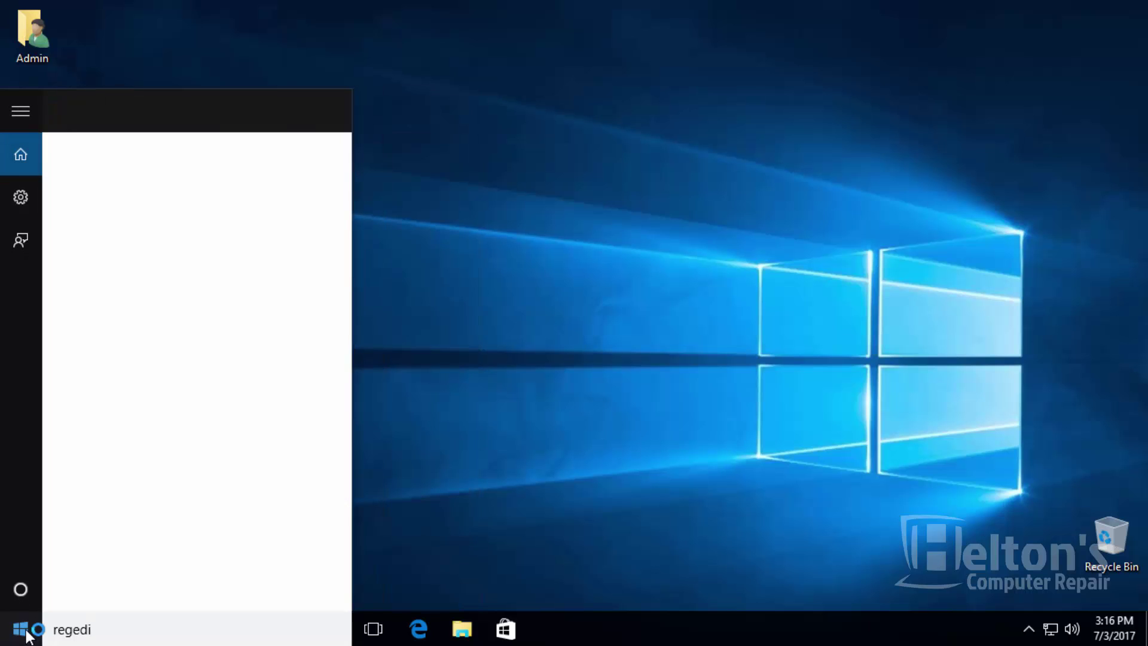
type("t")
key("Return")
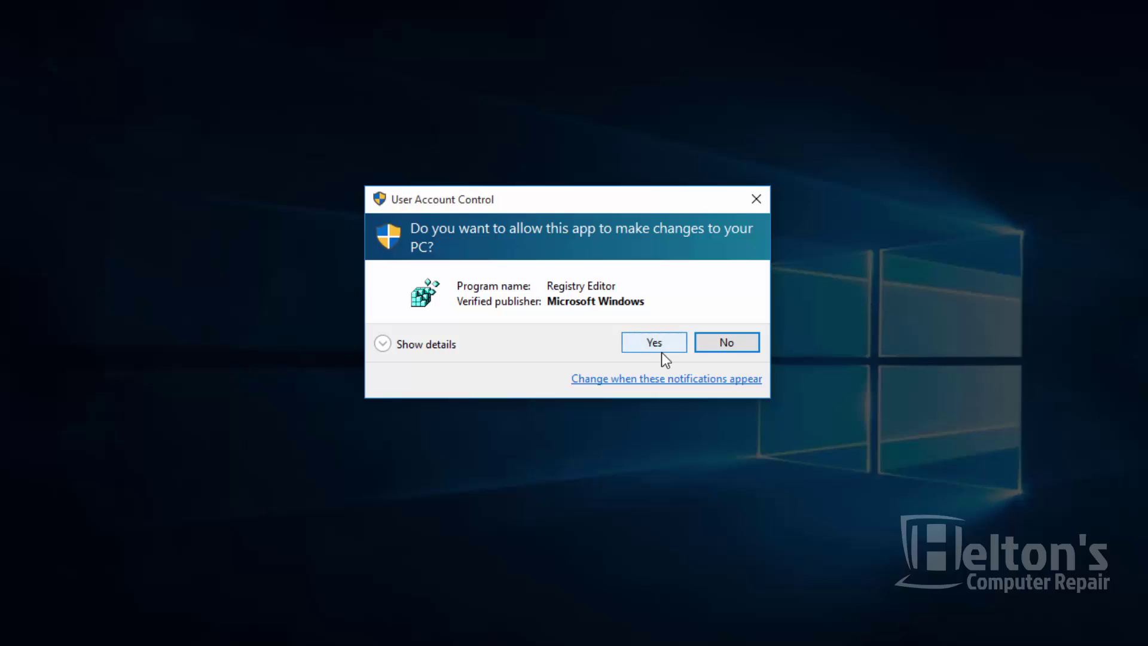
- Approve the UAC prompt, set DisableNotificationCenter back to 0, and close Registry Editor
left_click(654, 343)
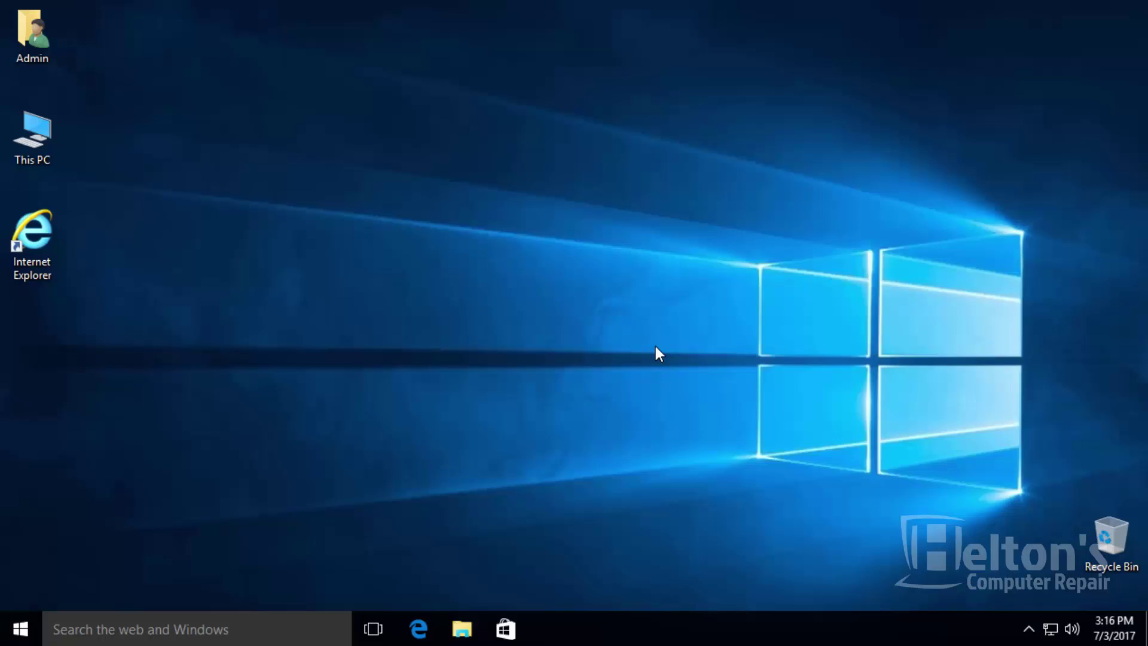
double_click(328, 141)
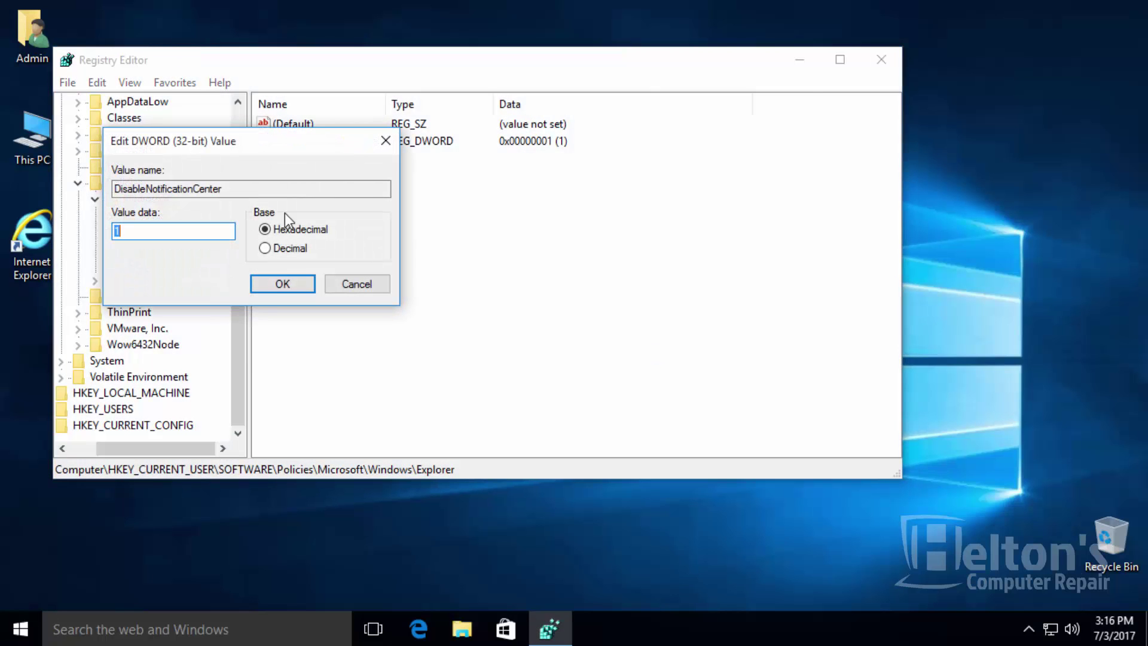
type("0")
left_click(283, 284)
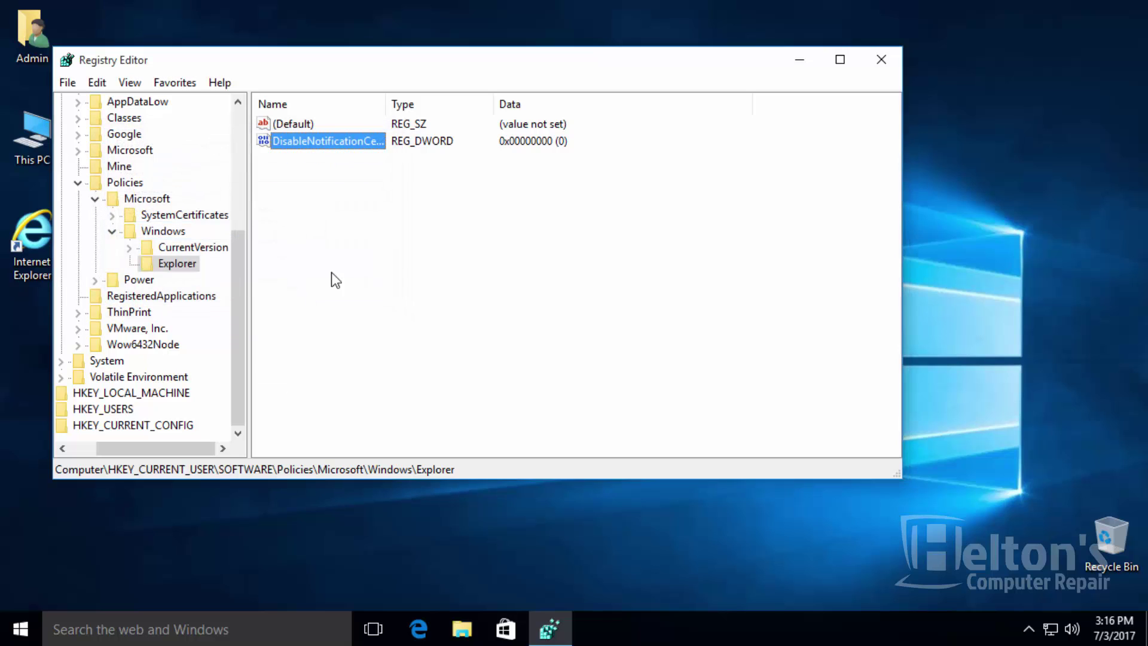
left_click(882, 61)
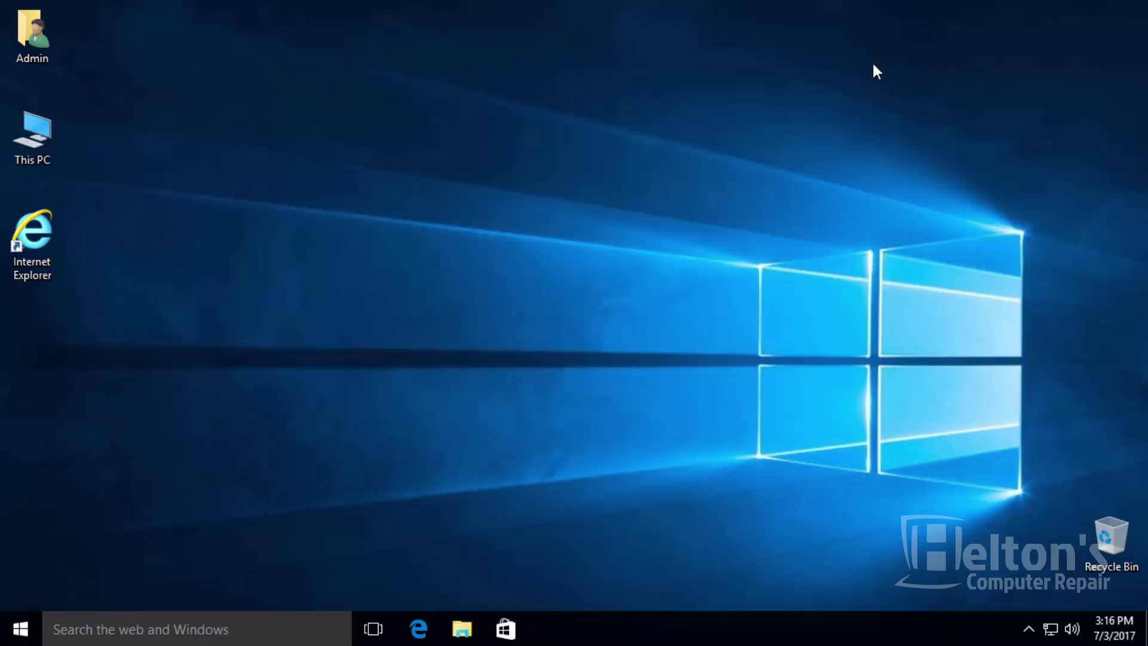